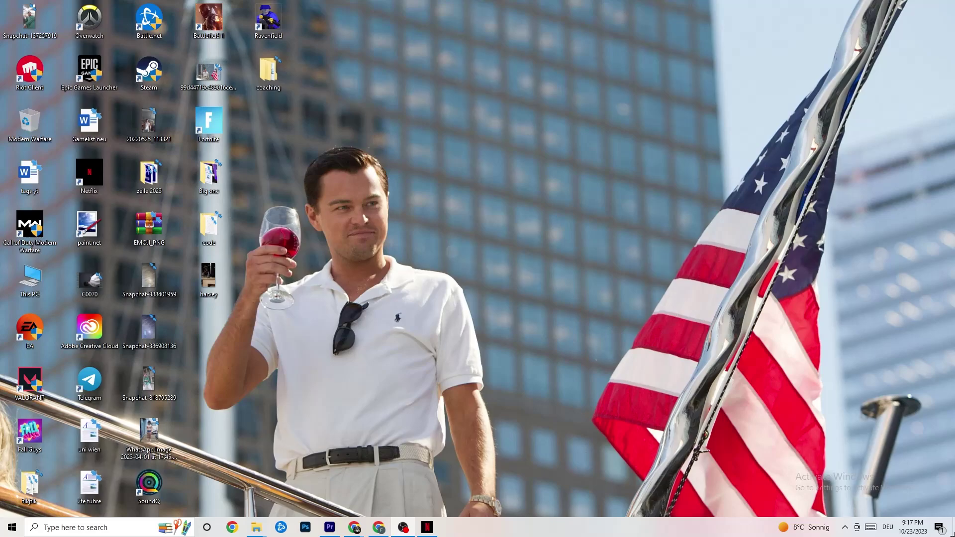
- Open the Windows display settings and review the color profile and text and app scaling options
left_click(12, 527)
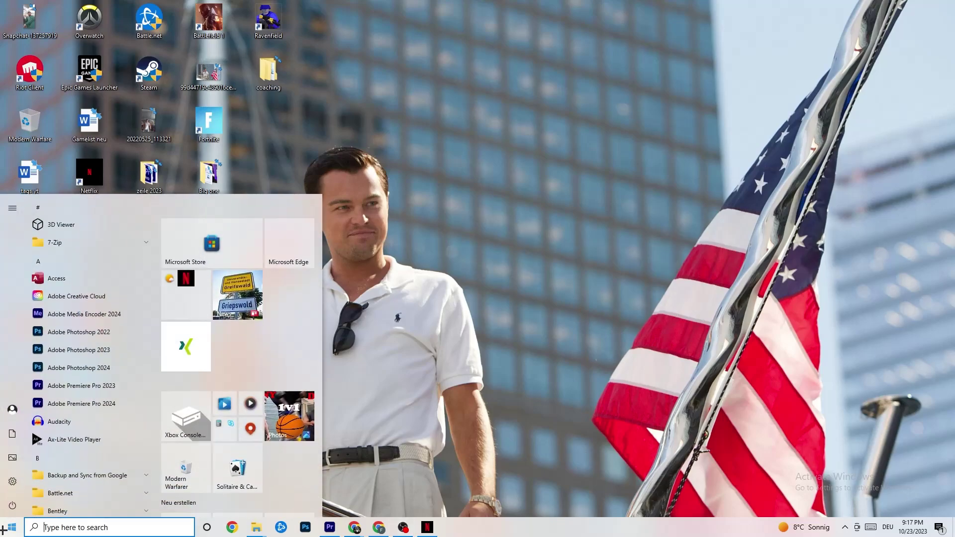
left_click(13, 481)
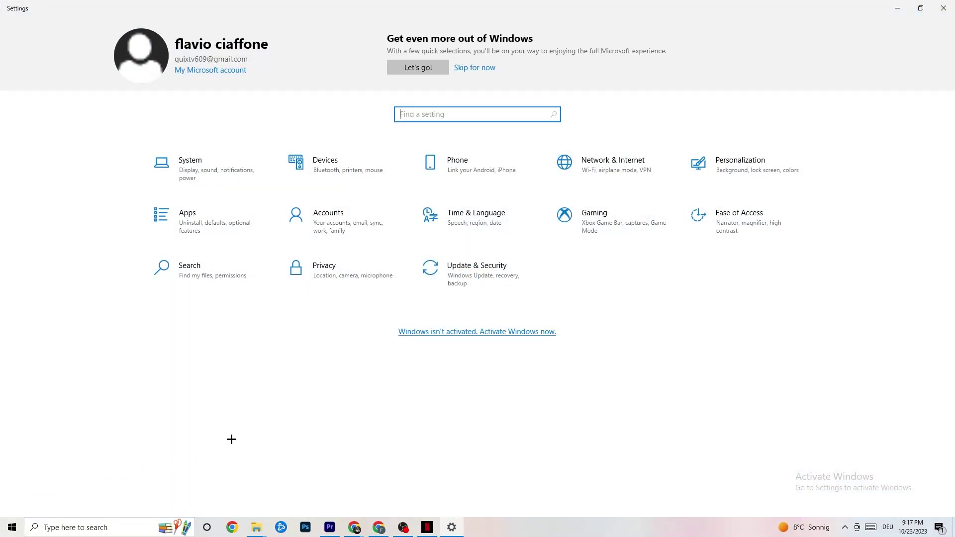
left_click(206, 173)
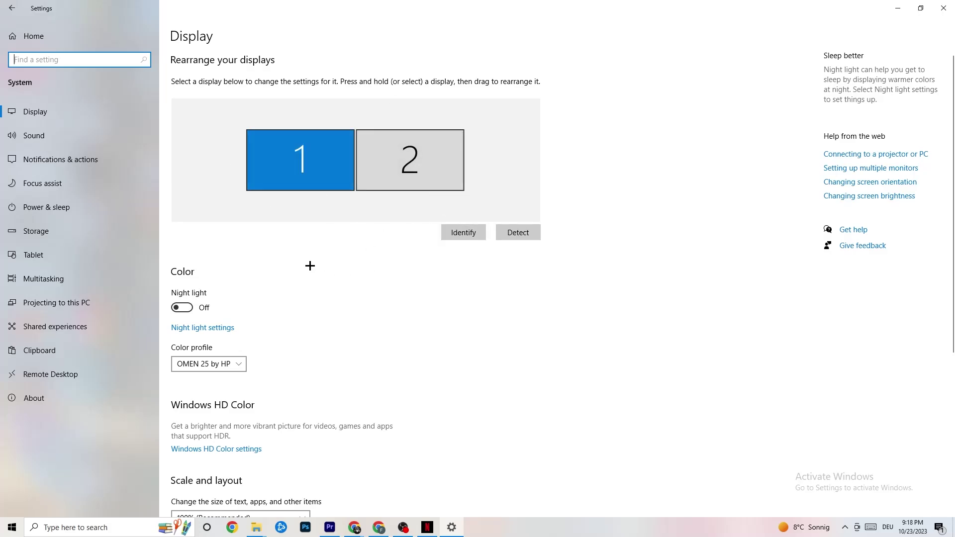
scroll(369, 181, "down", 5)
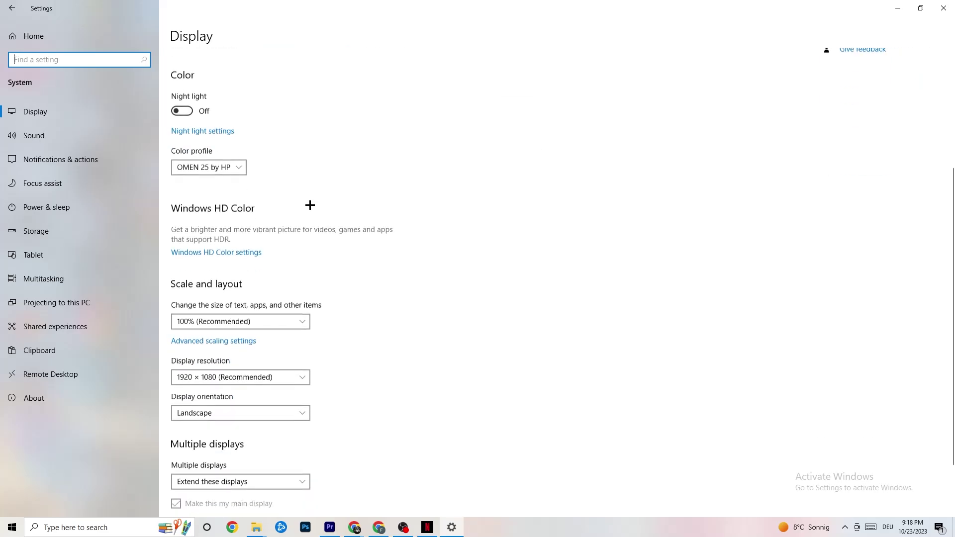
left_click(209, 130)
left_click(313, 105)
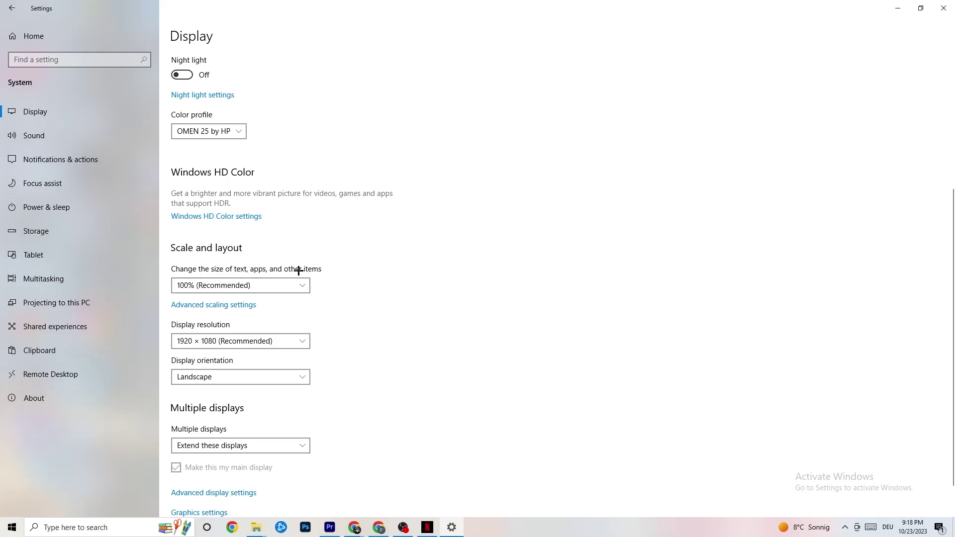
left_click(293, 285)
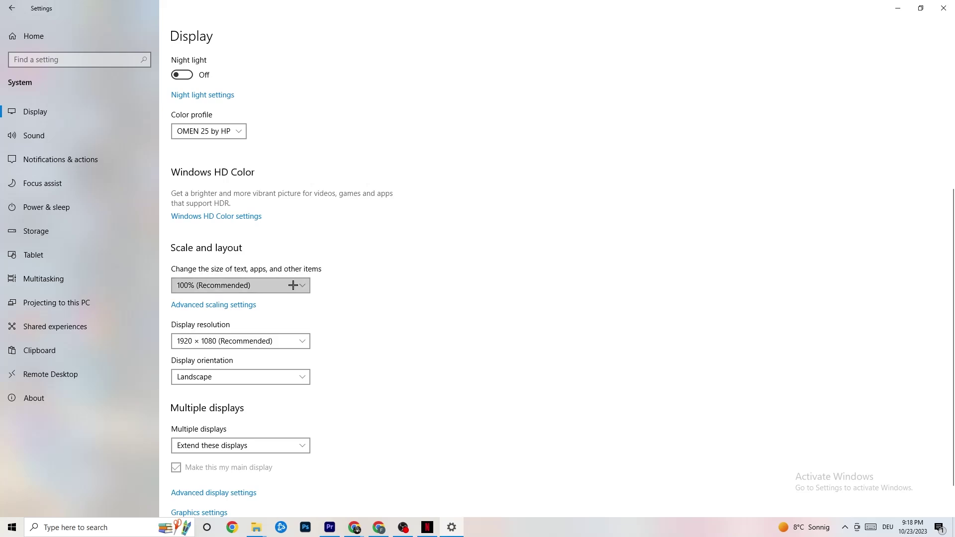
left_click(409, 244)
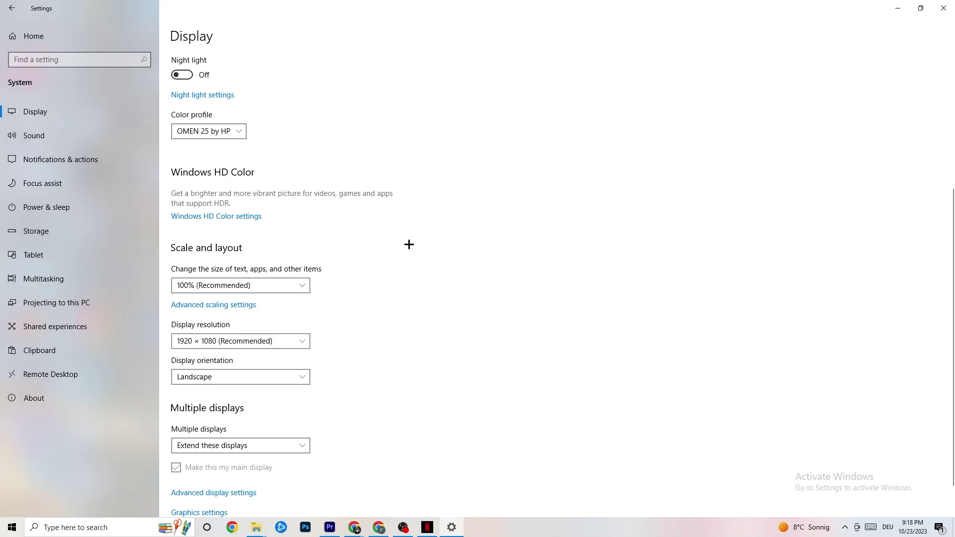
- Review the available display resolutions without choosing a different one
double_click(253, 344)
left_click(305, 342)
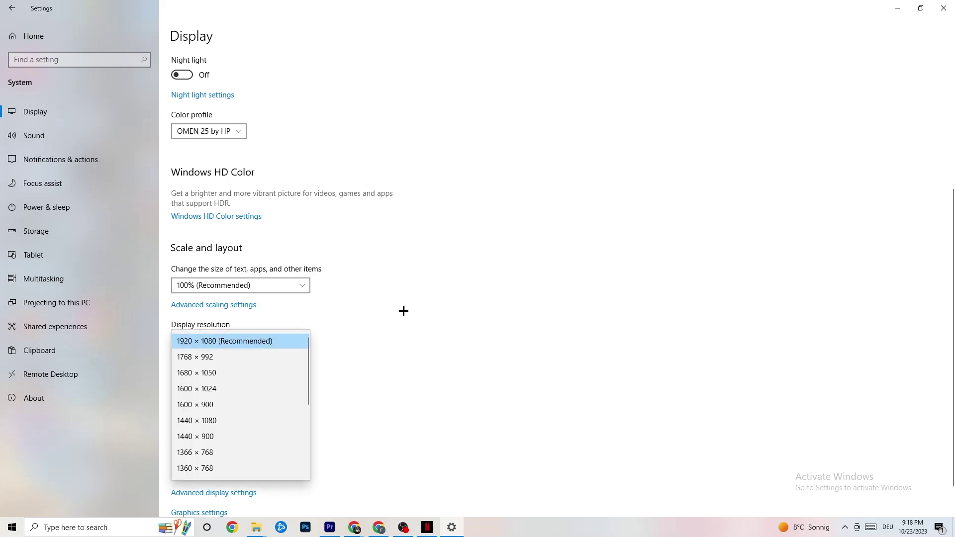
left_click(416, 309)
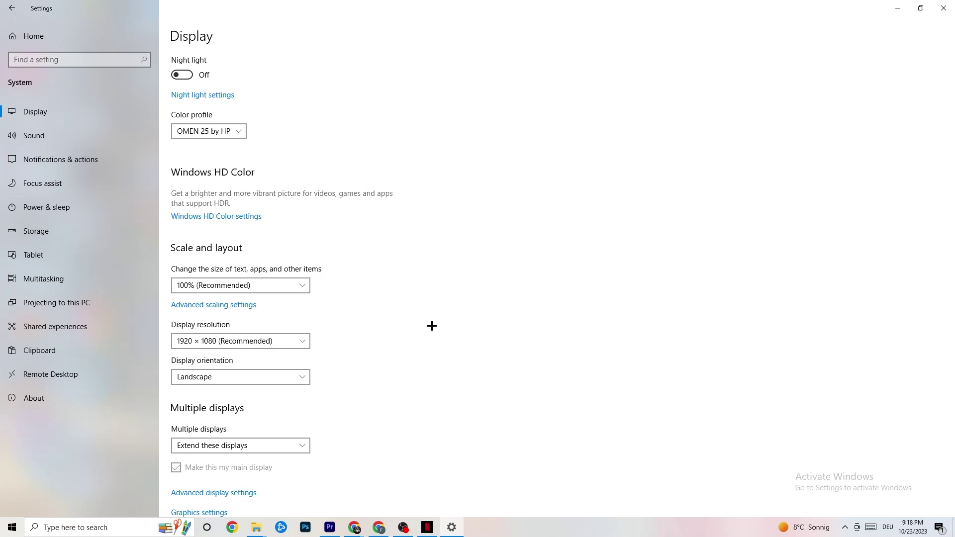
left_click(303, 341)
left_click(397, 320)
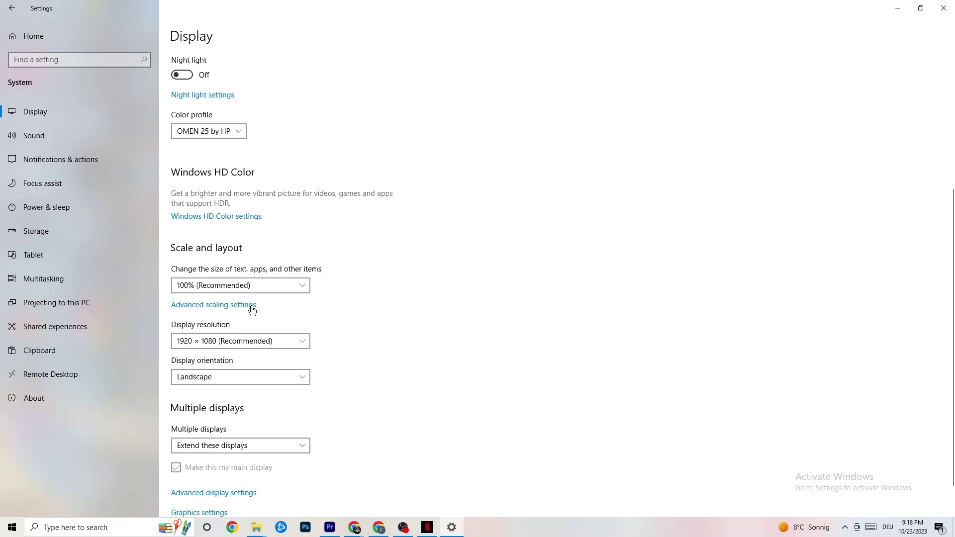
- Open the Storage Sense configuration and review the recycle bin cleanup period and how often Storage Sense runs
left_click(62, 238)
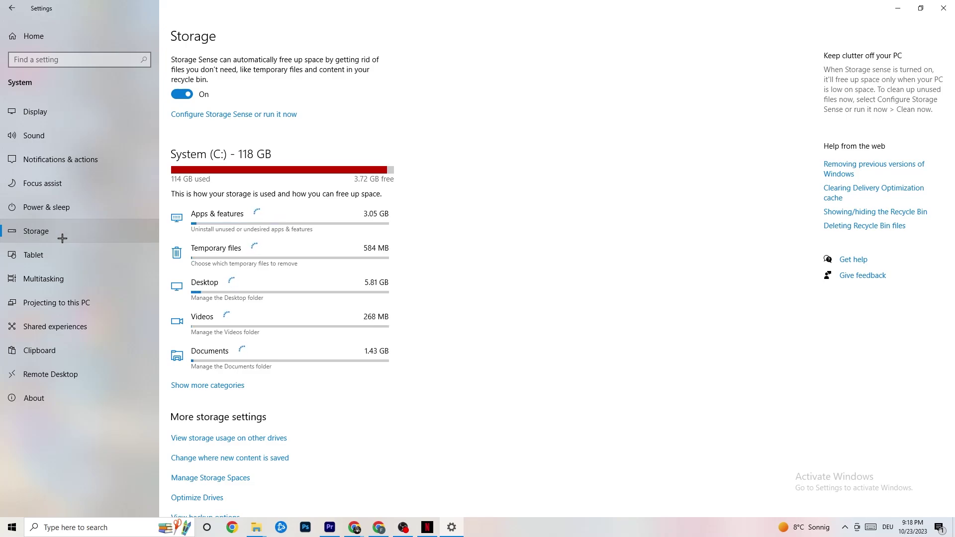
left_click(274, 119)
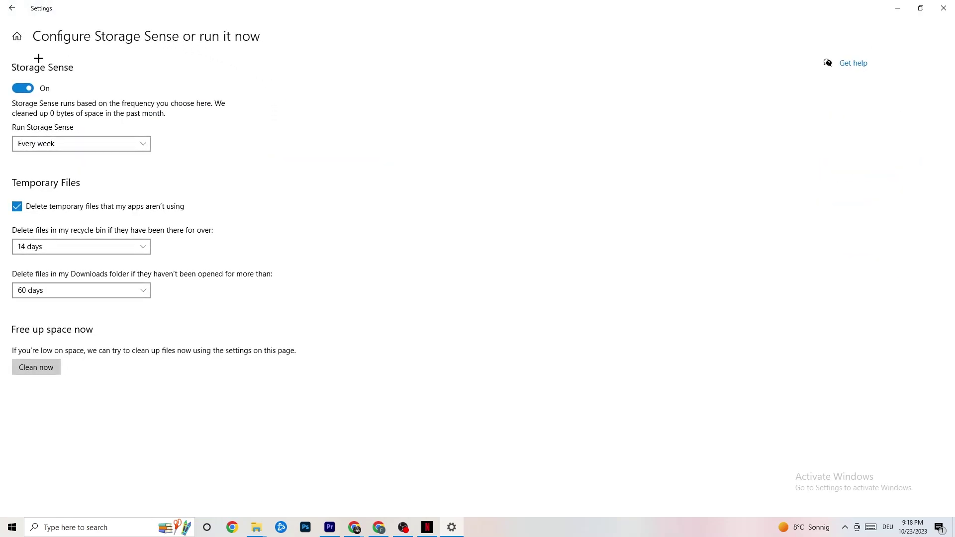
left_click(100, 246)
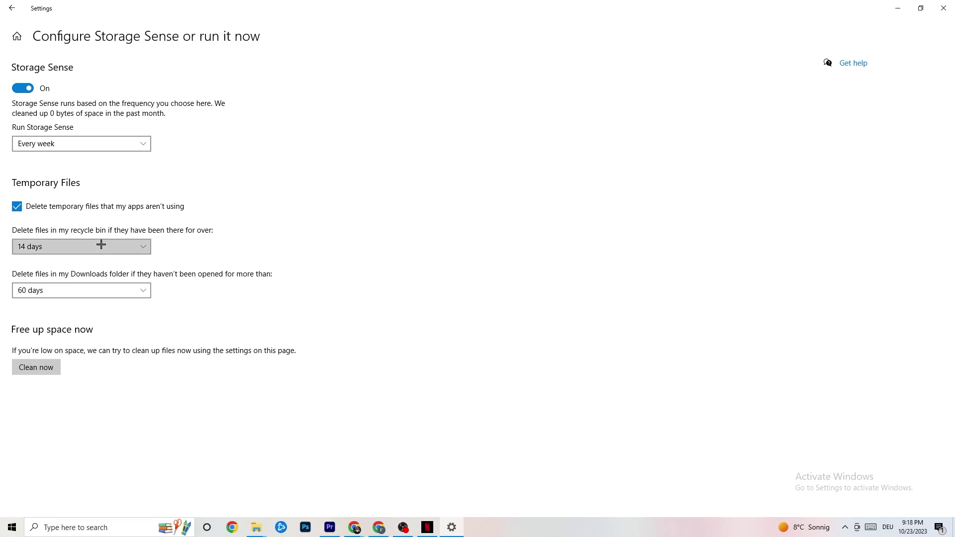
left_click(189, 197)
left_click(90, 149)
left_click(252, 128)
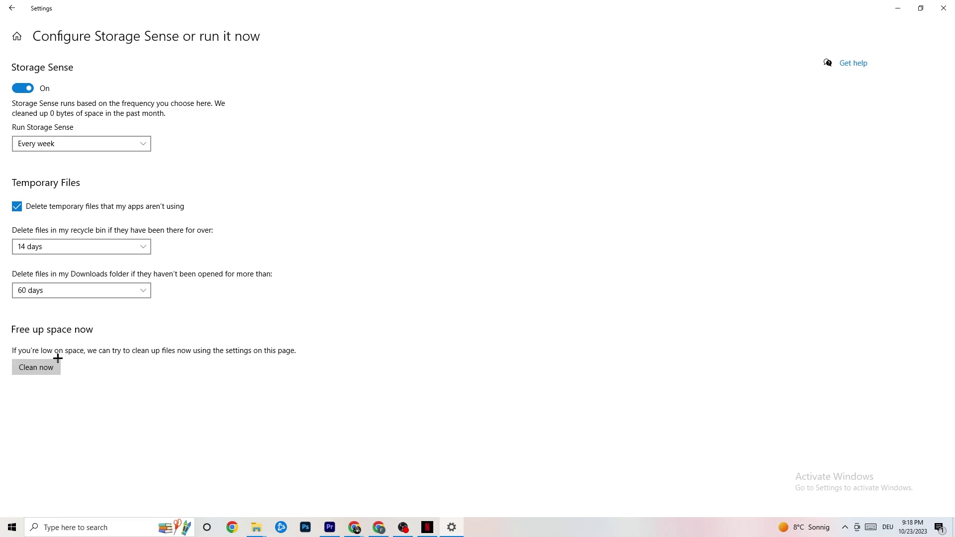
- Go to the power and sleep settings, review the plans in the additional power settings, and close Power Options
left_click(11, 7)
left_click(11, 8)
left_click(224, 160)
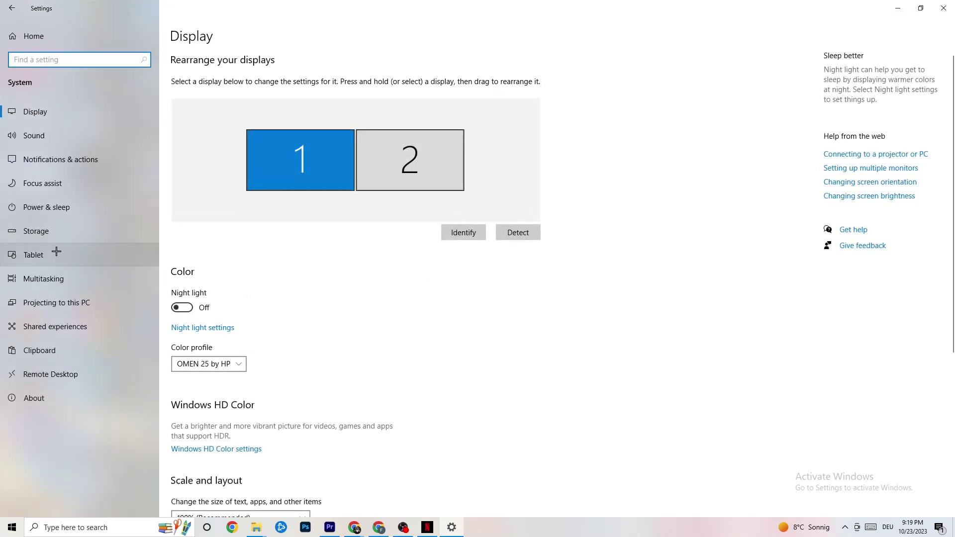
left_click(33, 203)
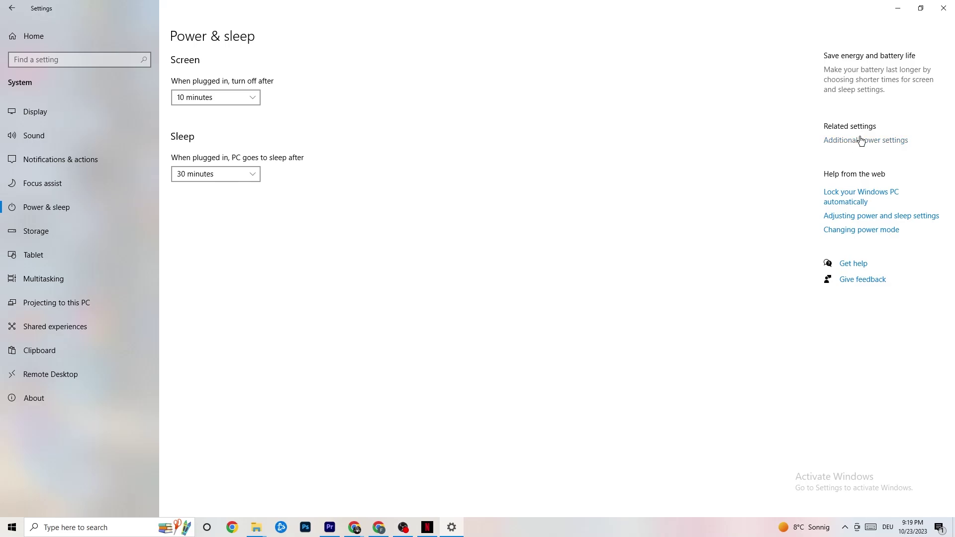
left_click_drag(384, 100, 522, 51)
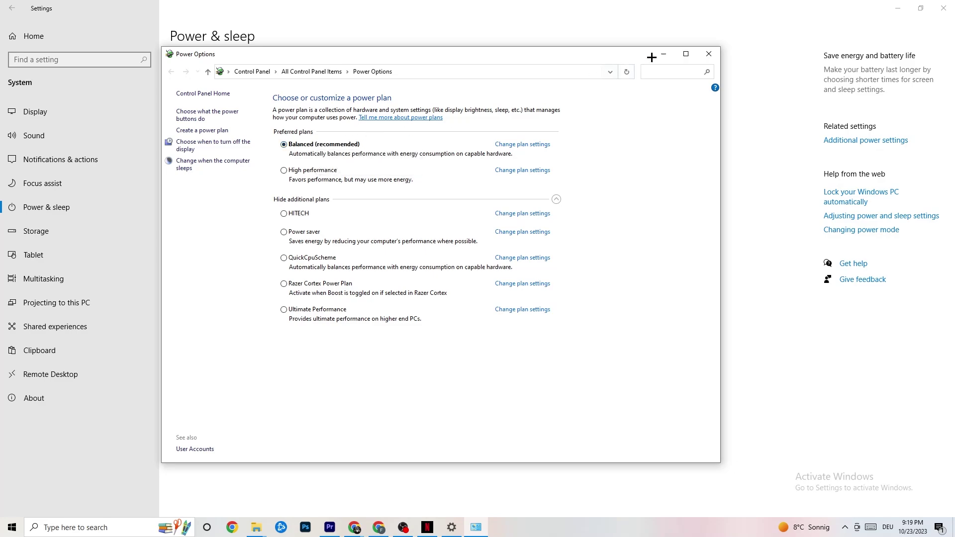
left_click(711, 57)
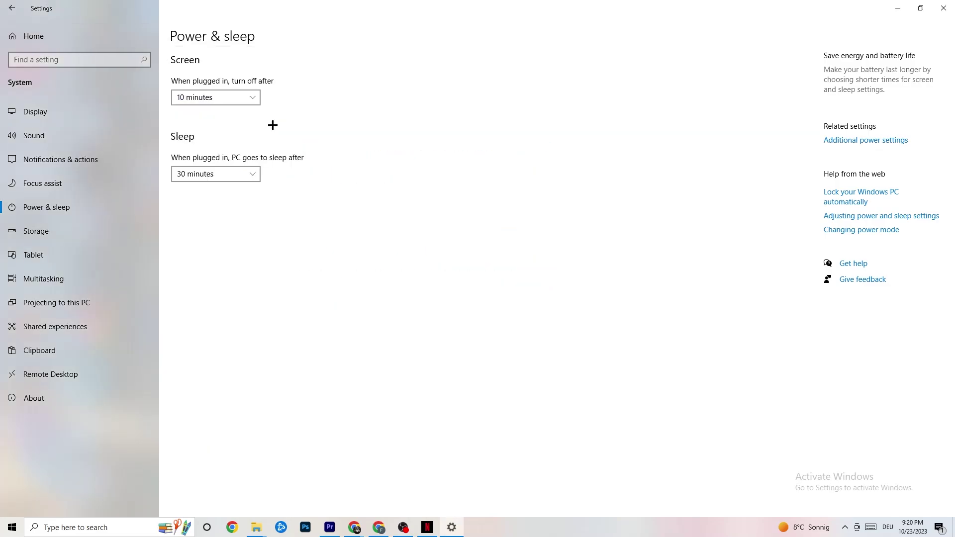
- Open the gaming settings and review the Xbox Game Bar switch and its keyboard shortcuts
left_click(17, 6)
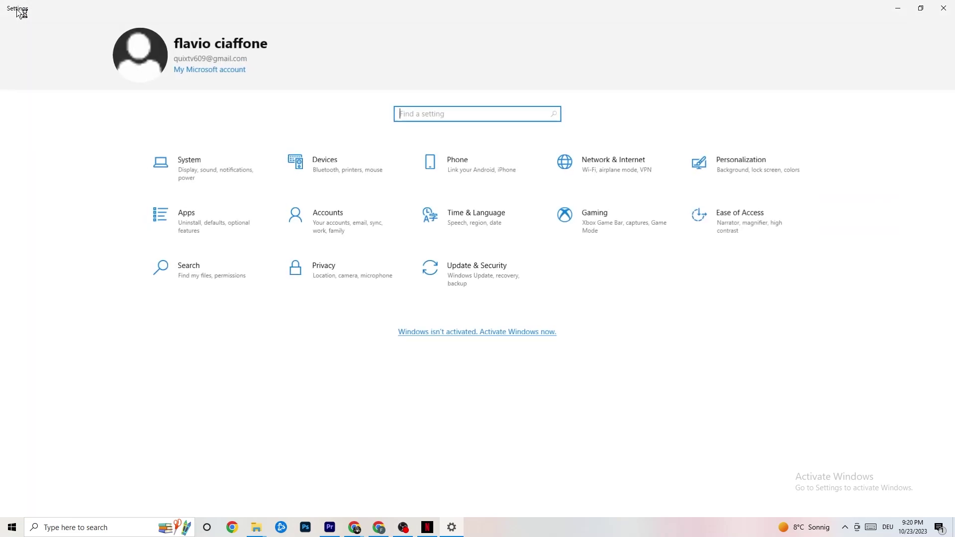
left_click(607, 233)
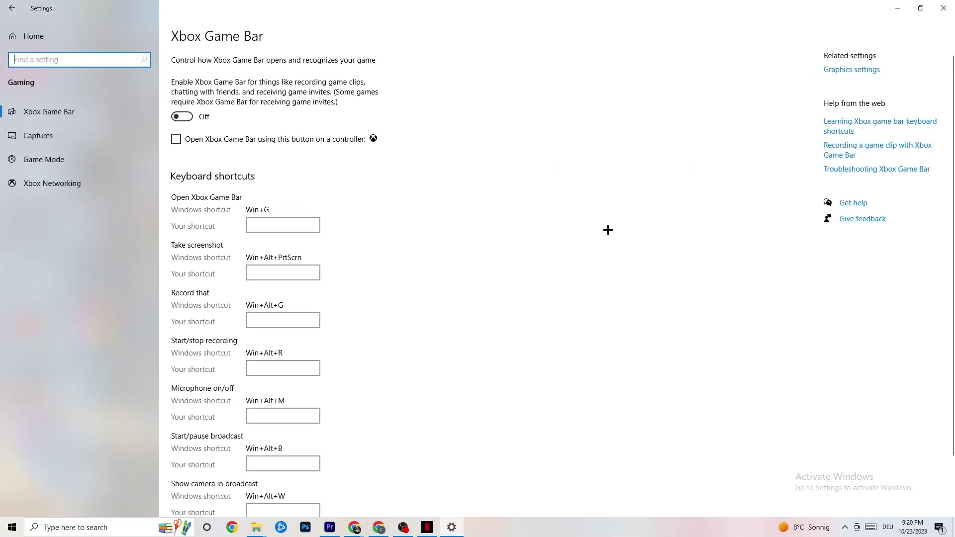
scroll(341, 228, "down", 3)
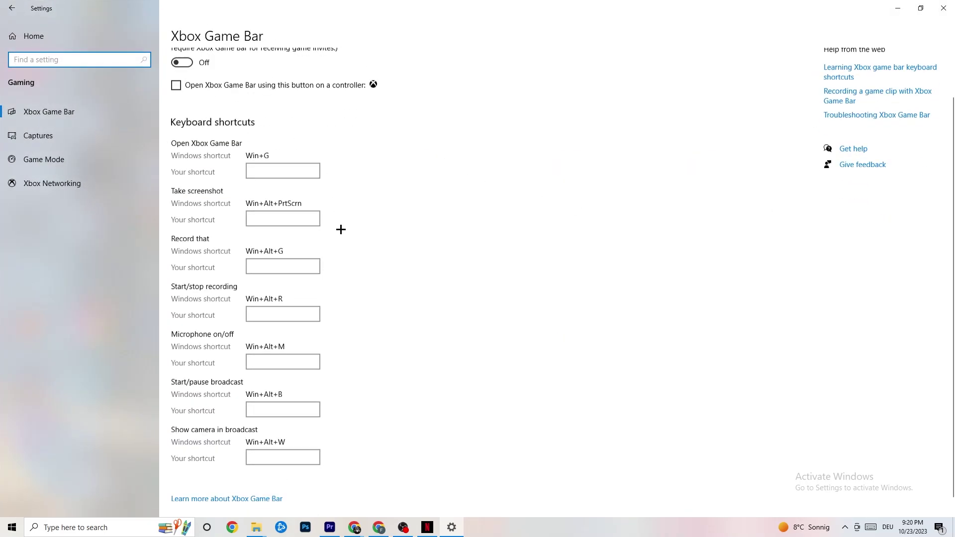
scroll(358, 274, "up", 3)
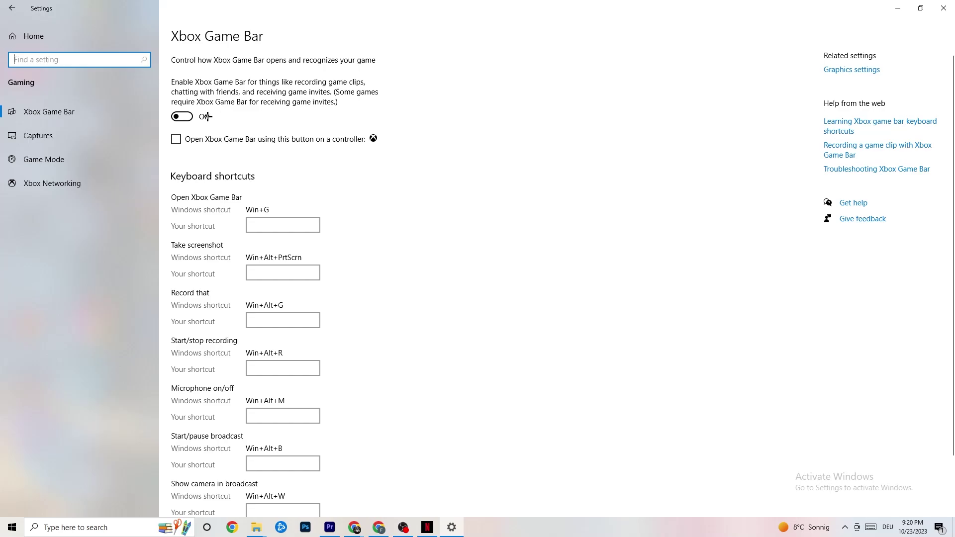
- Review the background recording, audio and video options for game captures, and check the Game Mode setting
left_click(78, 134)
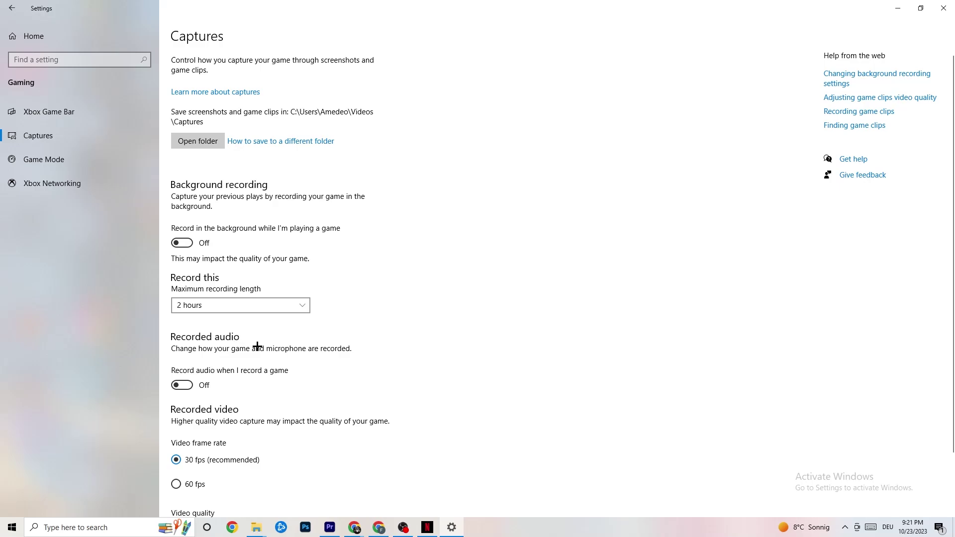
scroll(256, 346, "down", 2)
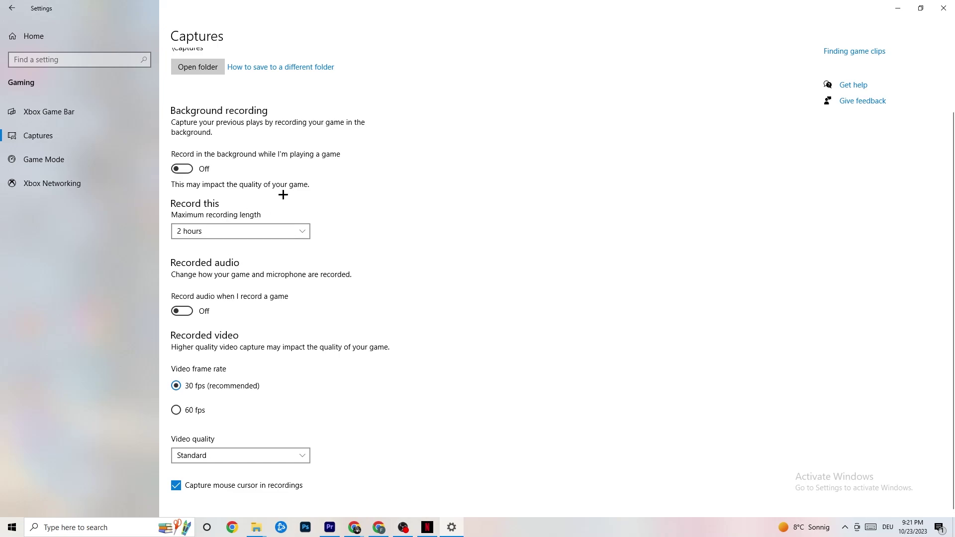
left_click(74, 164)
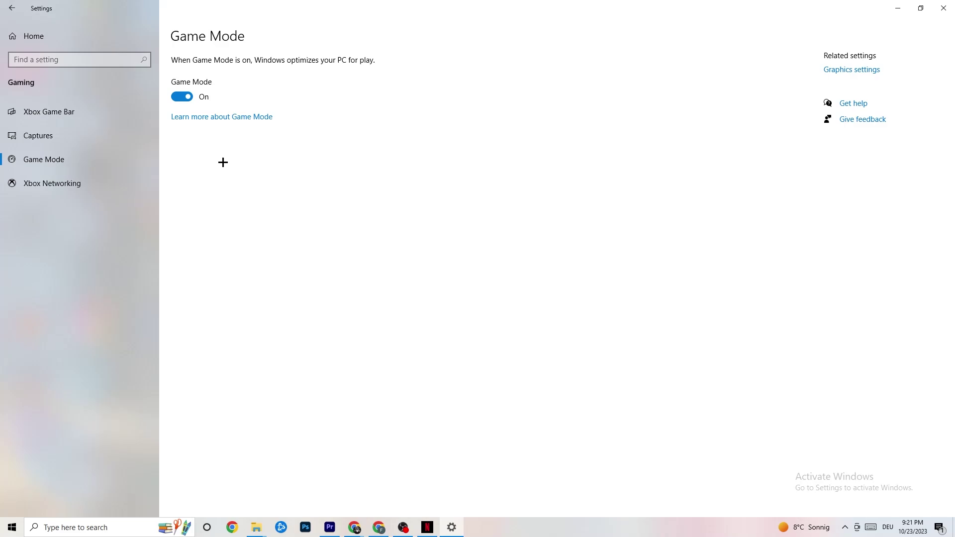
- Review the Windows Update and Troubleshoot pages under Update & Security, and close Settings
left_click(15, 7)
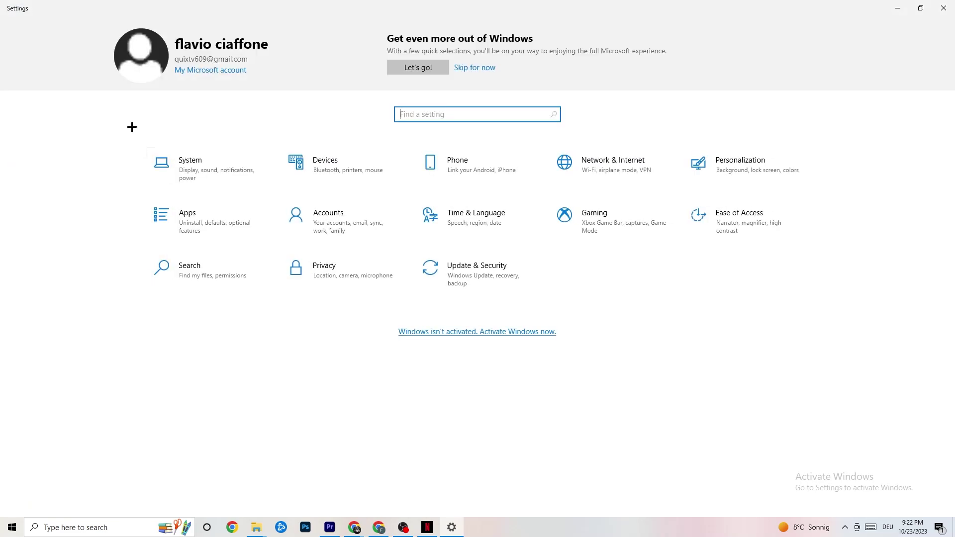
left_click(495, 282)
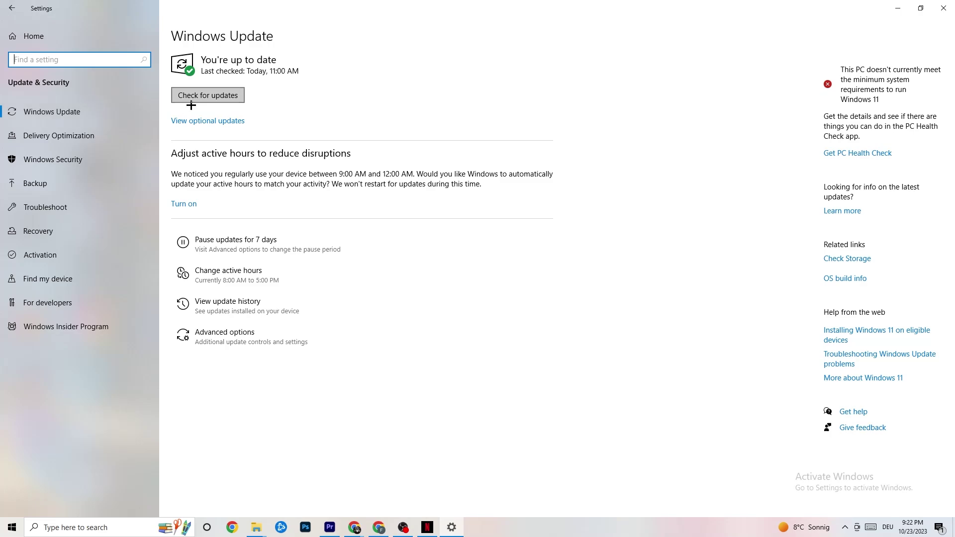
left_click(271, 75)
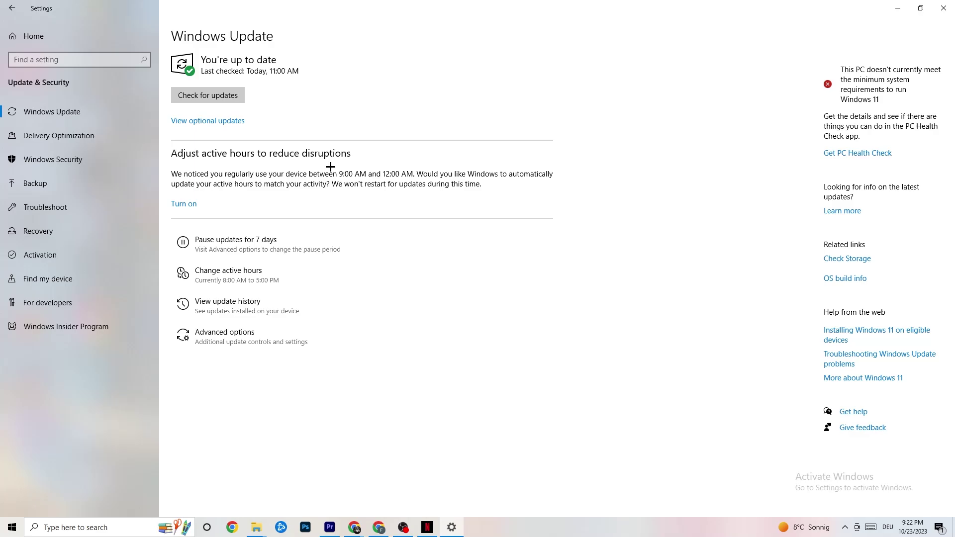
left_click(79, 209)
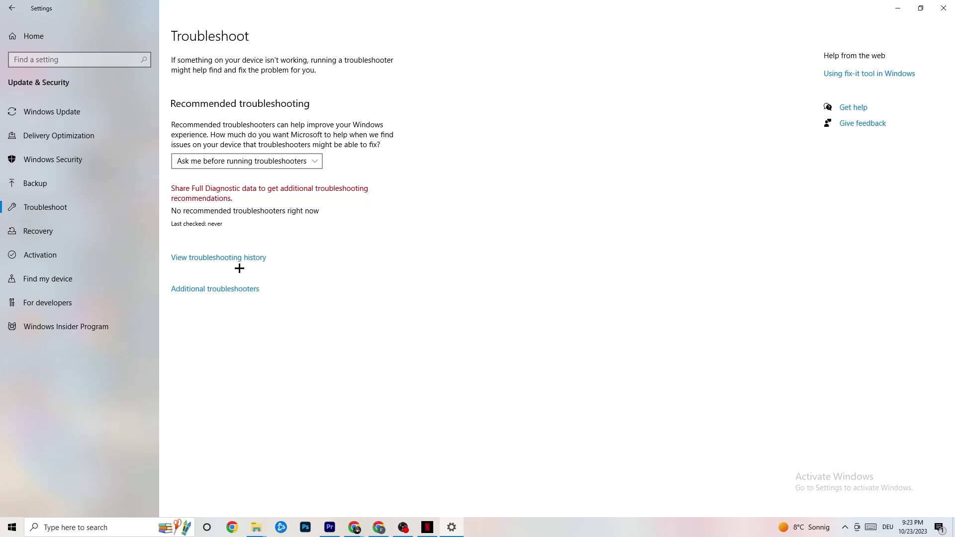
left_click(944, 7)
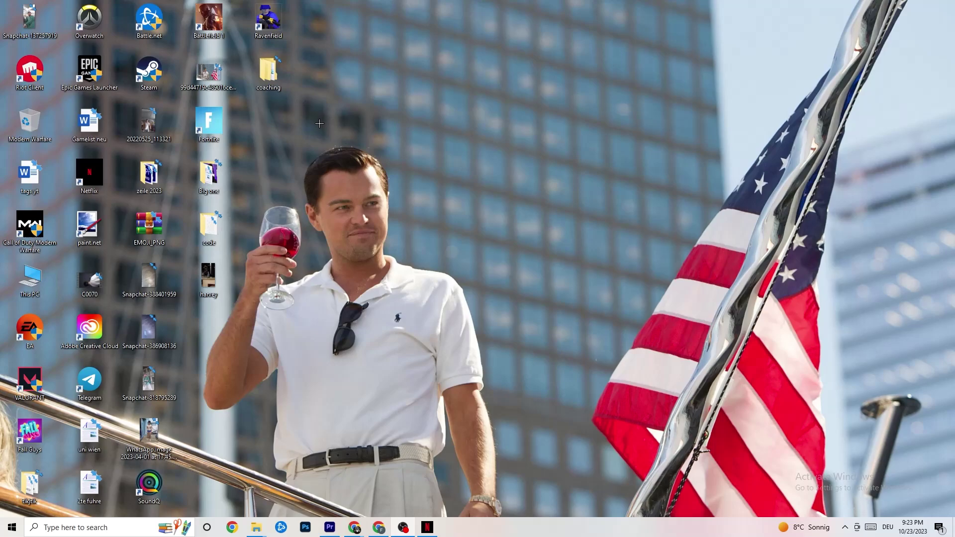
- Move the Steam shortcut to an empty area of the desktop and review its option to run as administrator
left_click_drag(174, 69, 525, 187)
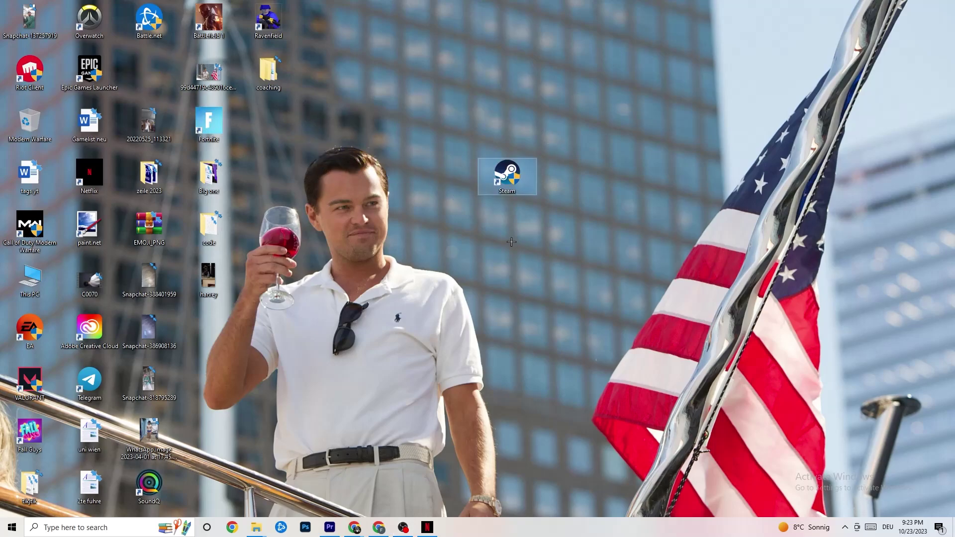
right_click(507, 181)
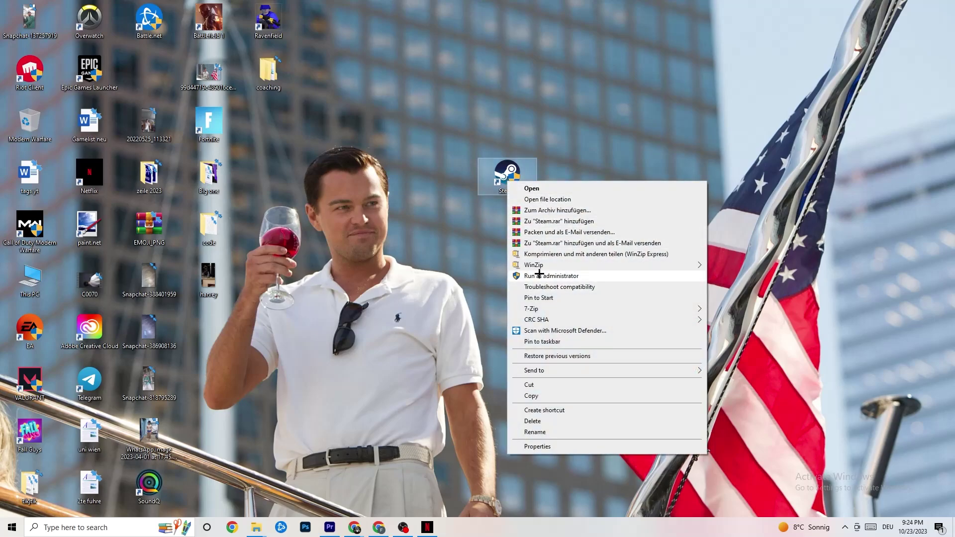
left_click(413, 250)
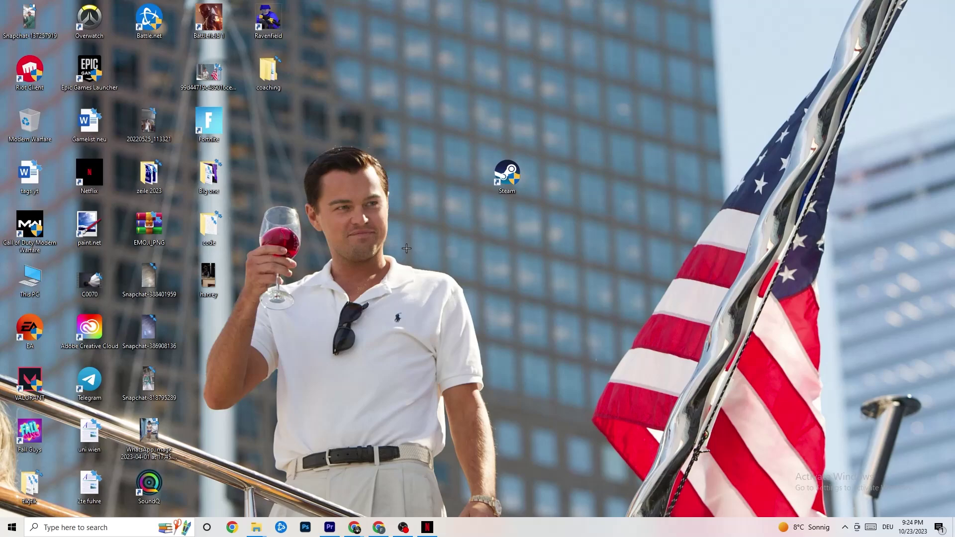
left_click_drag(497, 177, 437, 177)
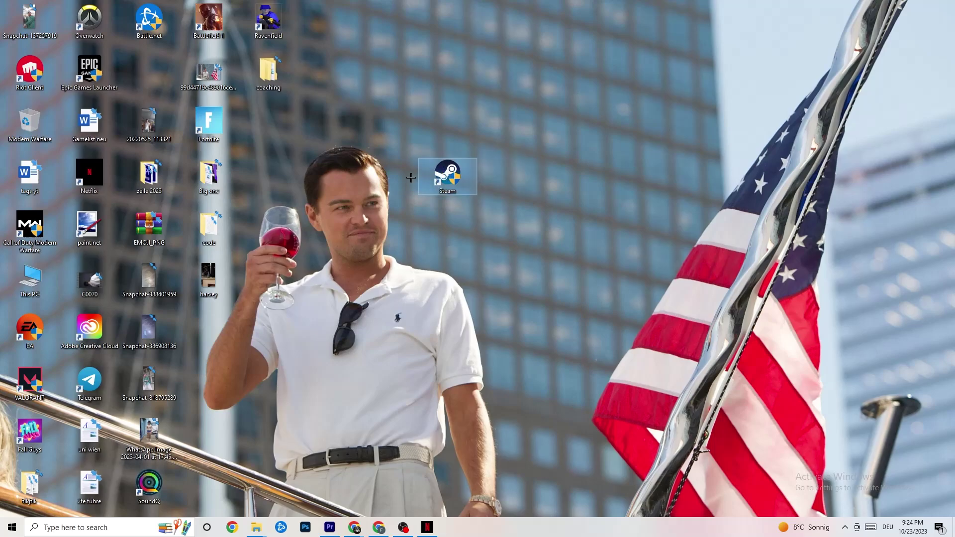
- Open the Steam shortcut's properties, review the compatibility settings and the Windows versions offered for compatibility mode, and close the dialog
right_click(440, 180)
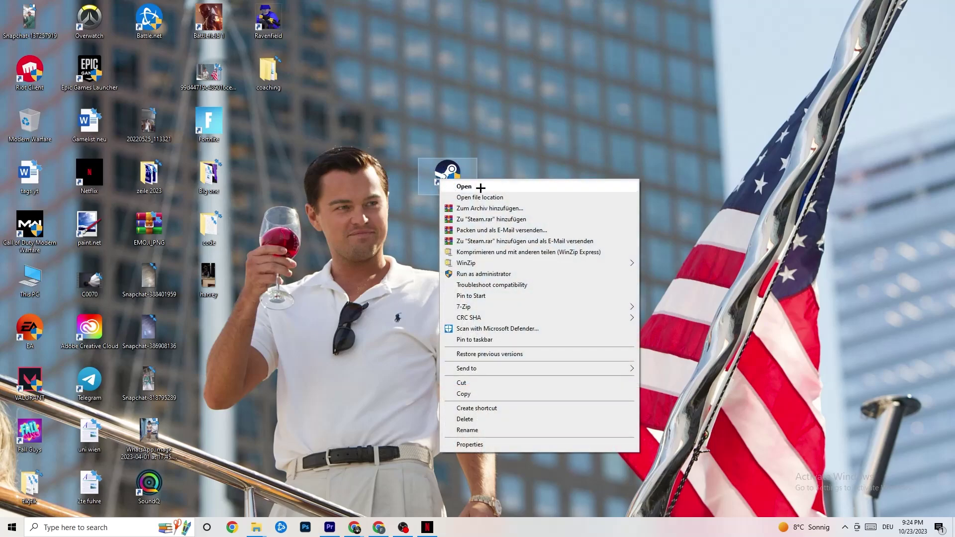
left_click(486, 445)
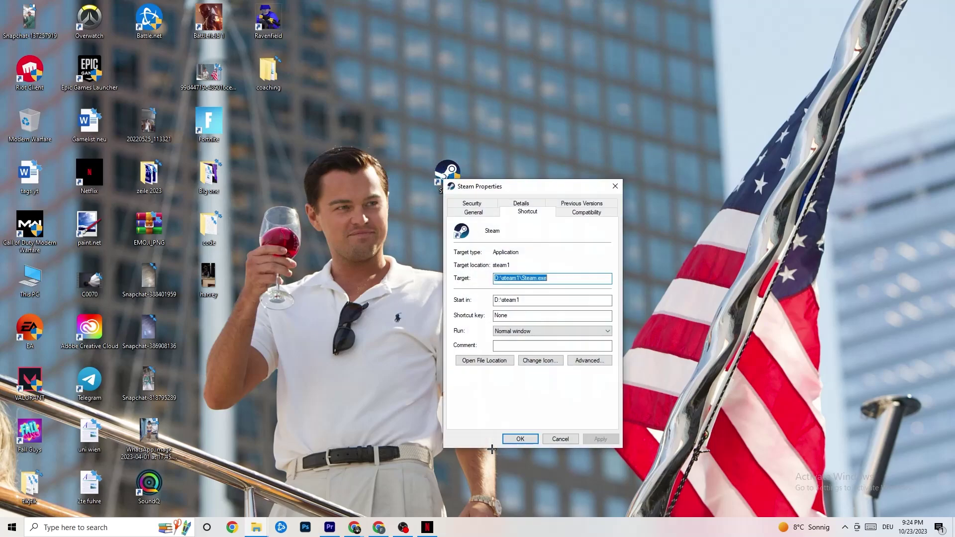
left_click_drag(519, 185, 380, 45)
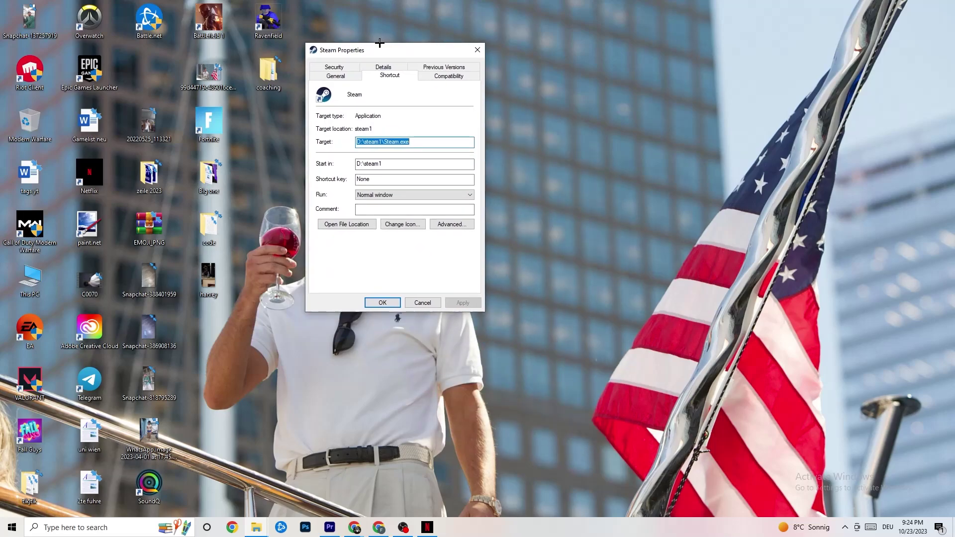
left_click(437, 76)
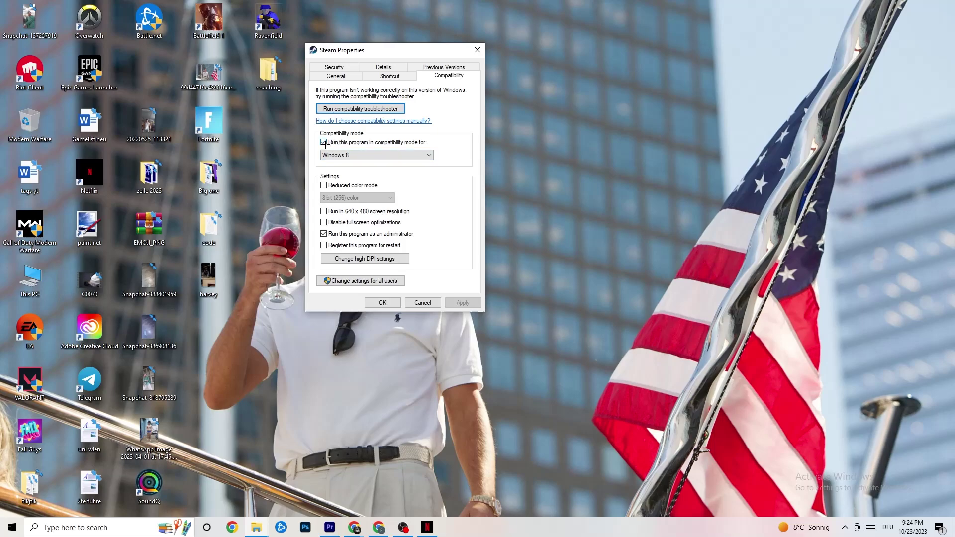
left_click(427, 154)
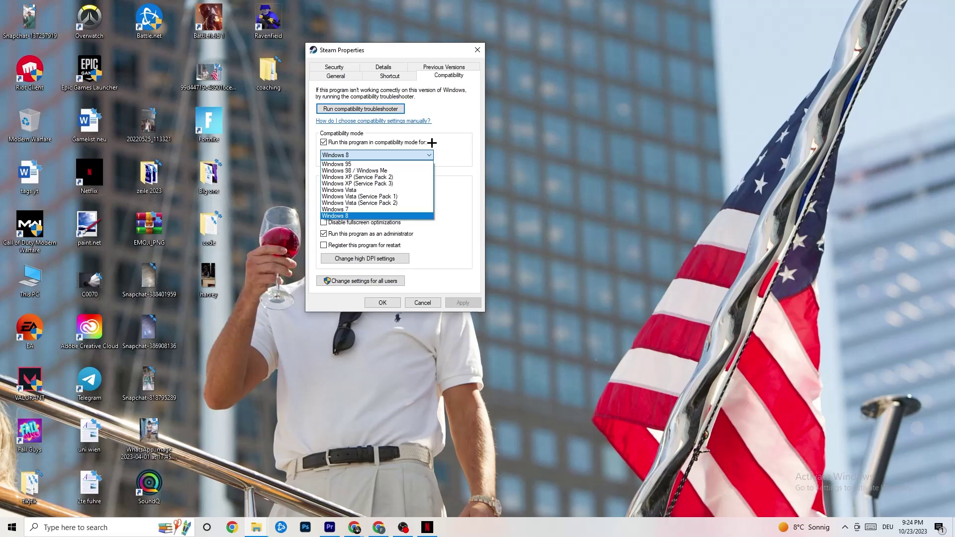
left_click(432, 142)
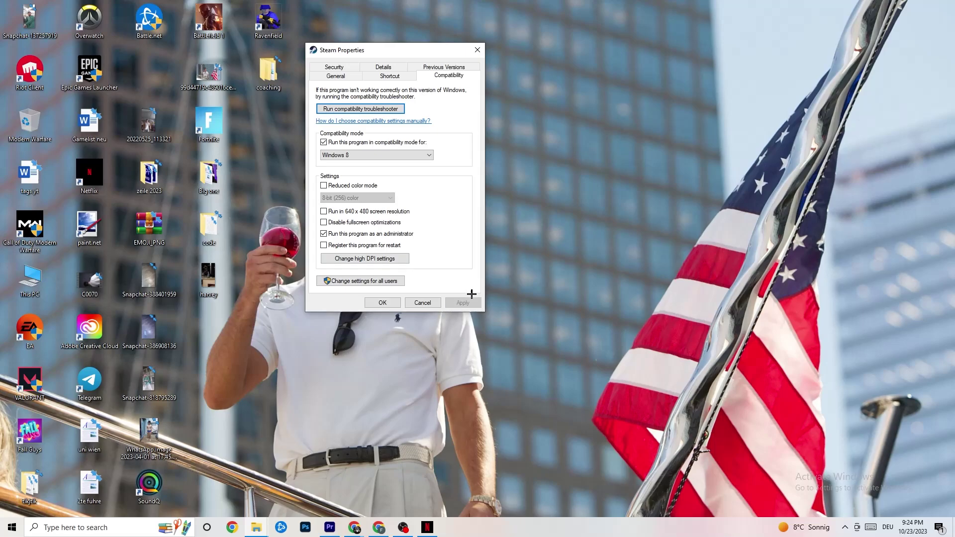
left_click(383, 303)
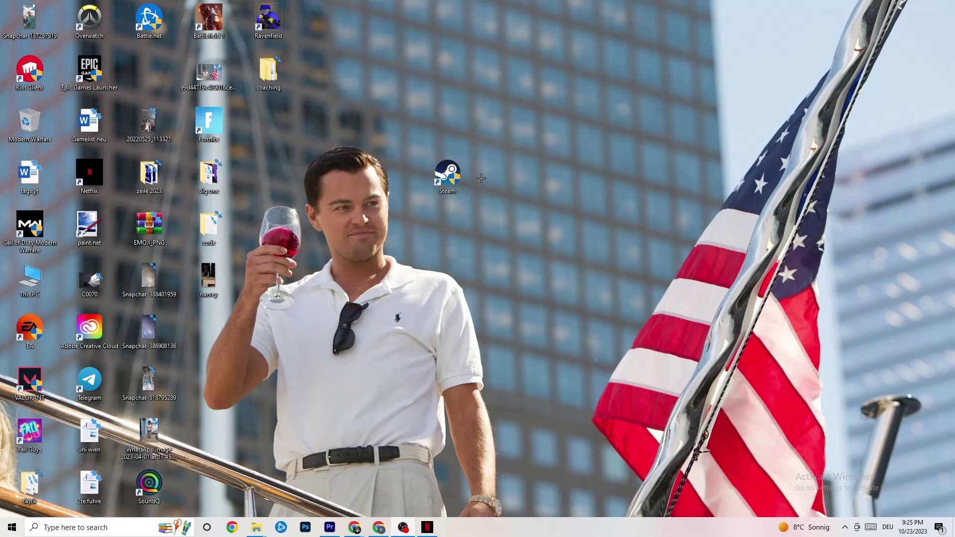
right_click(461, 187)
right_click(475, 97)
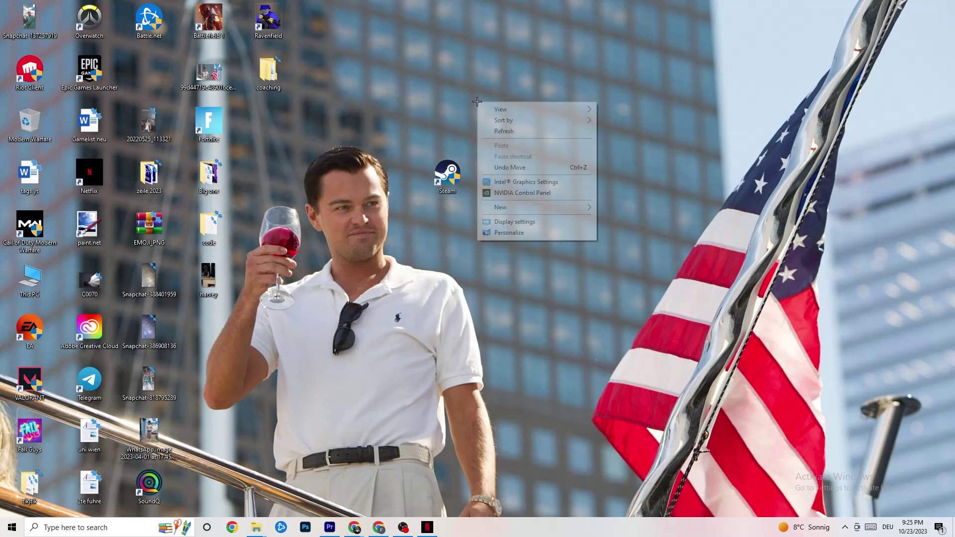
left_click(356, 59)
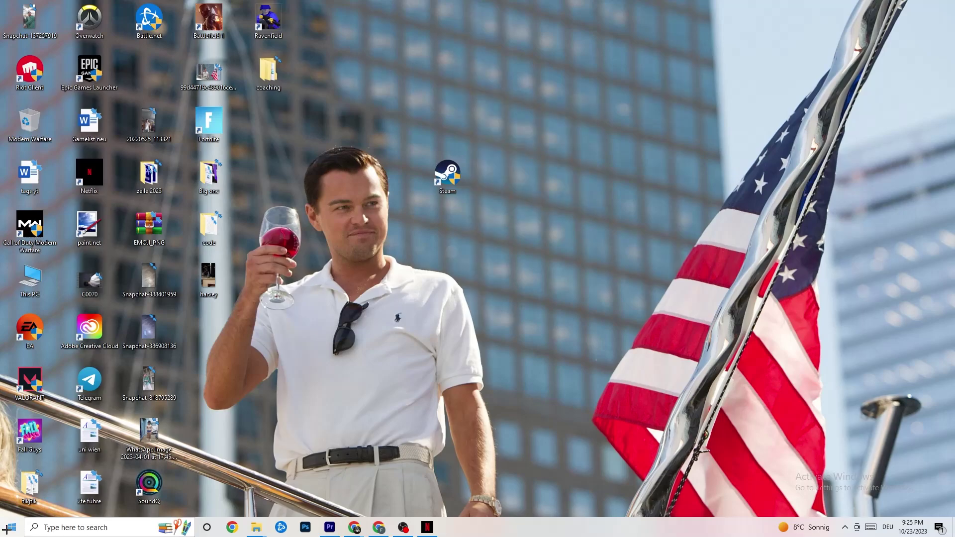
left_click(440, 175)
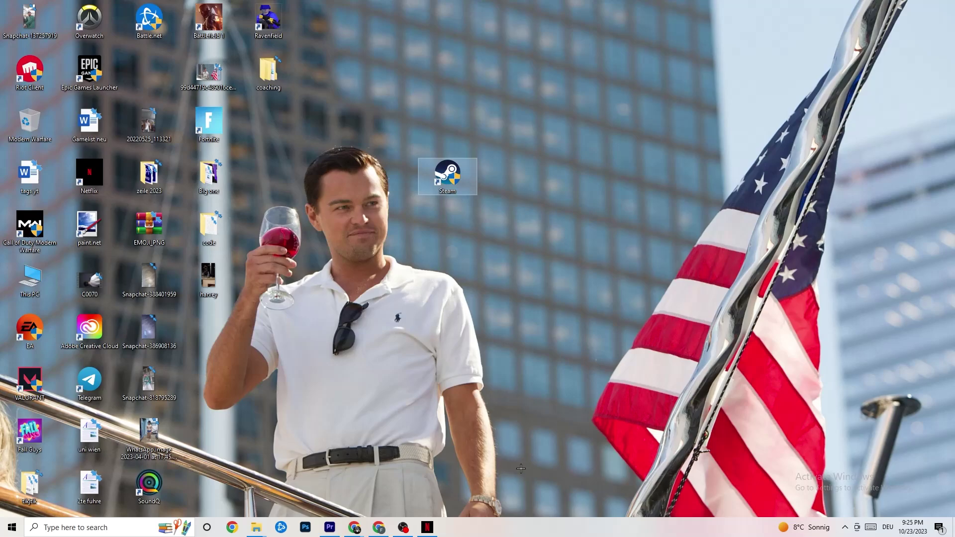
- Open Task Manager in full size and review the running processes and the end-task option for Windows Explorer
right_click(530, 534)
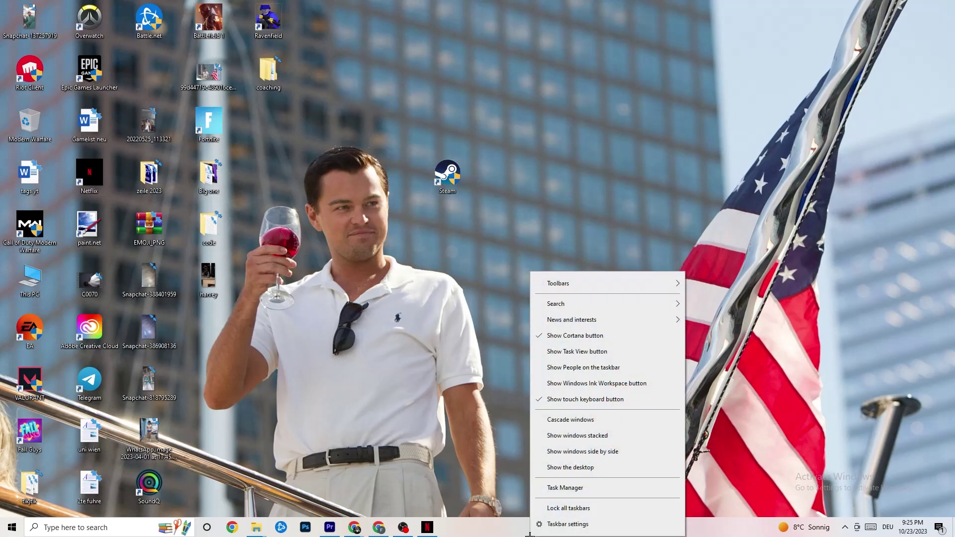
left_click(565, 488)
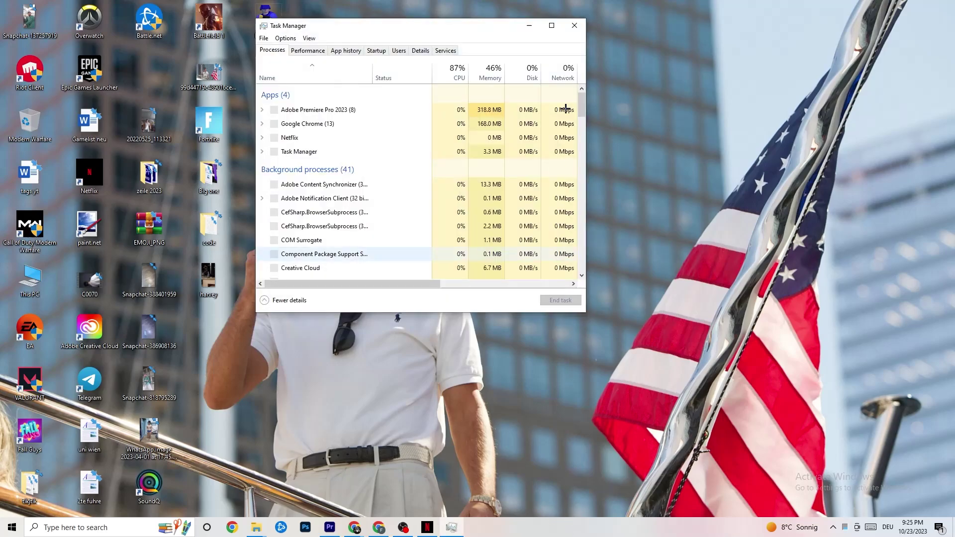
left_click(552, 22)
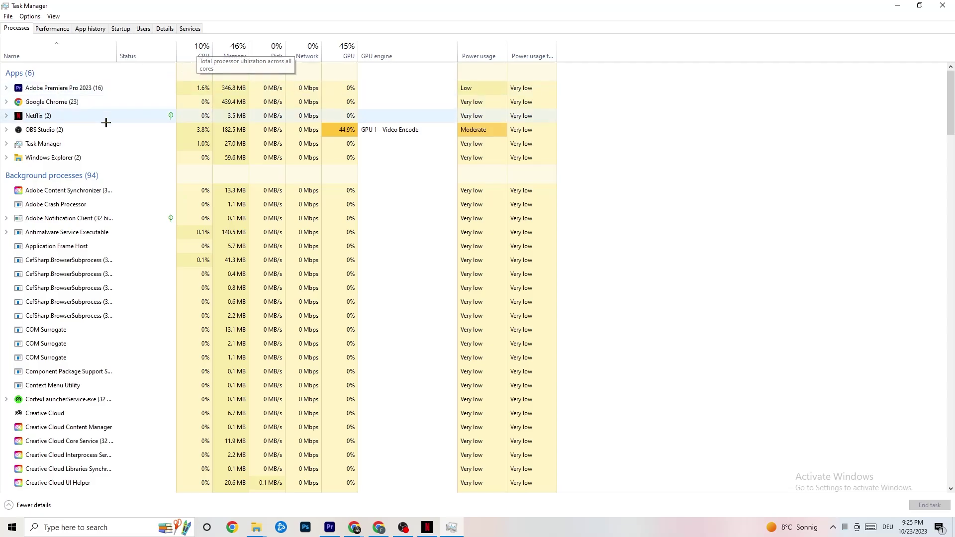
right_click(63, 159)
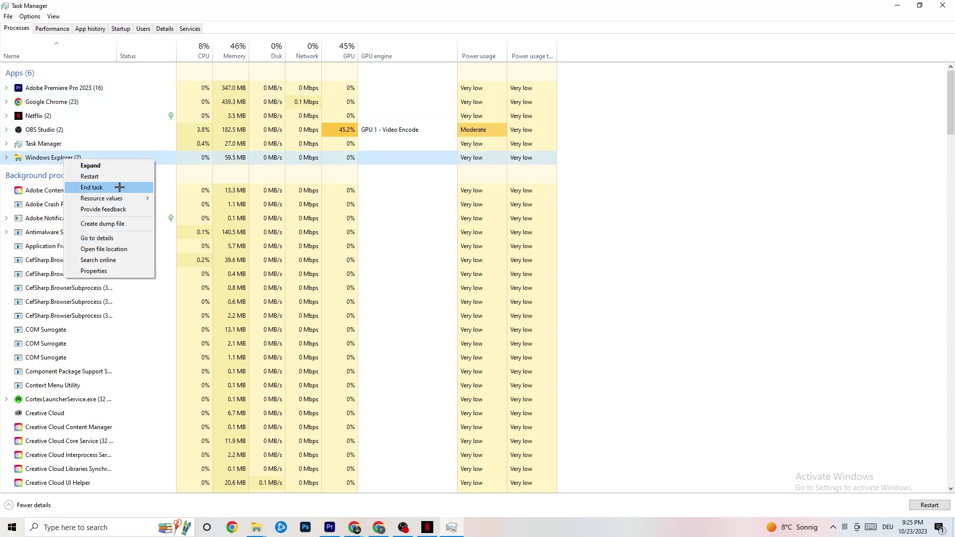
left_click(718, 136)
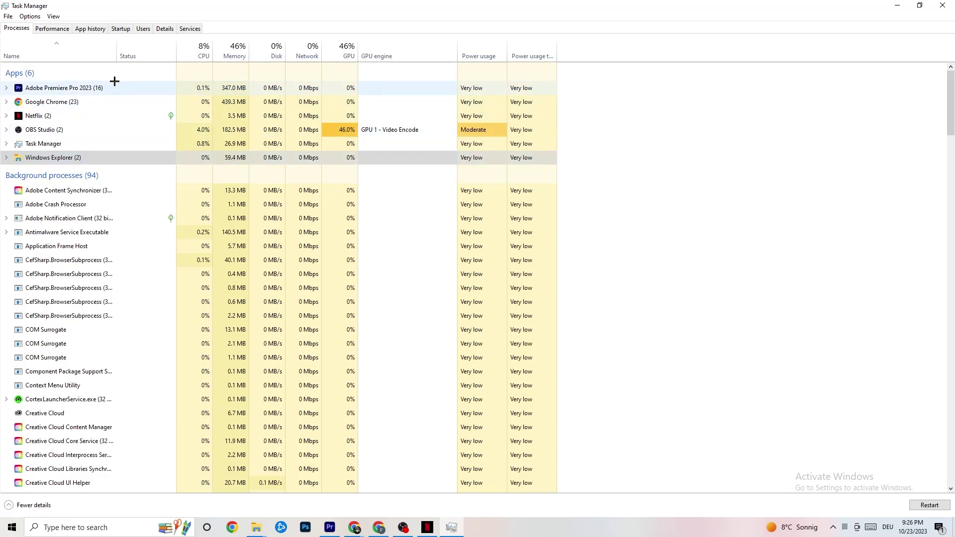
- Review the options of an enabled startup app and the priority levels for the Adobe Premiere Pro process, and close Task Manager
left_click(121, 29)
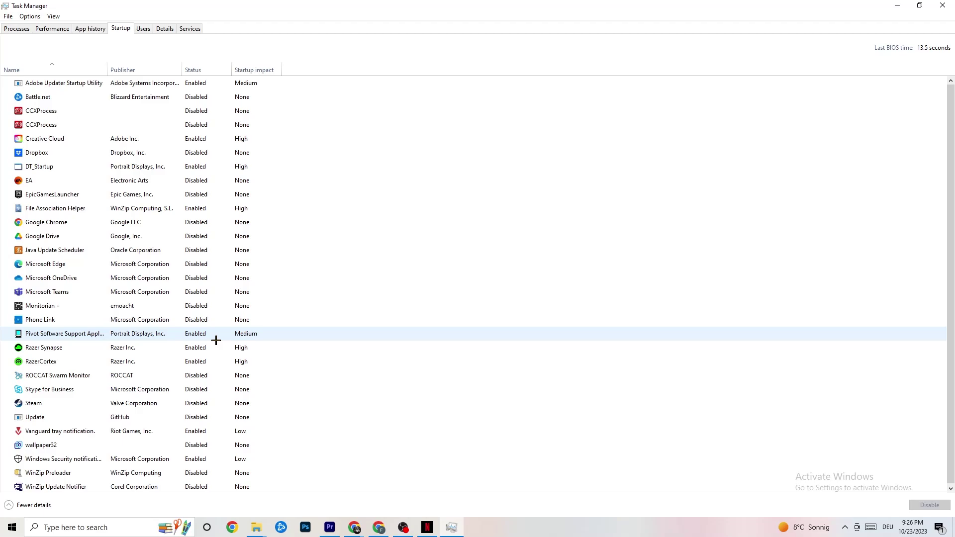
right_click(193, 334)
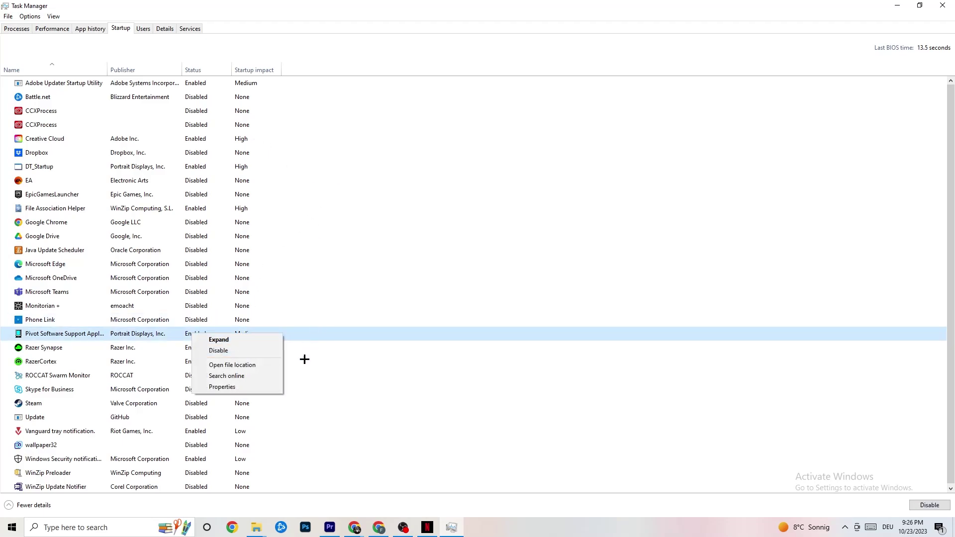
left_click(164, 29)
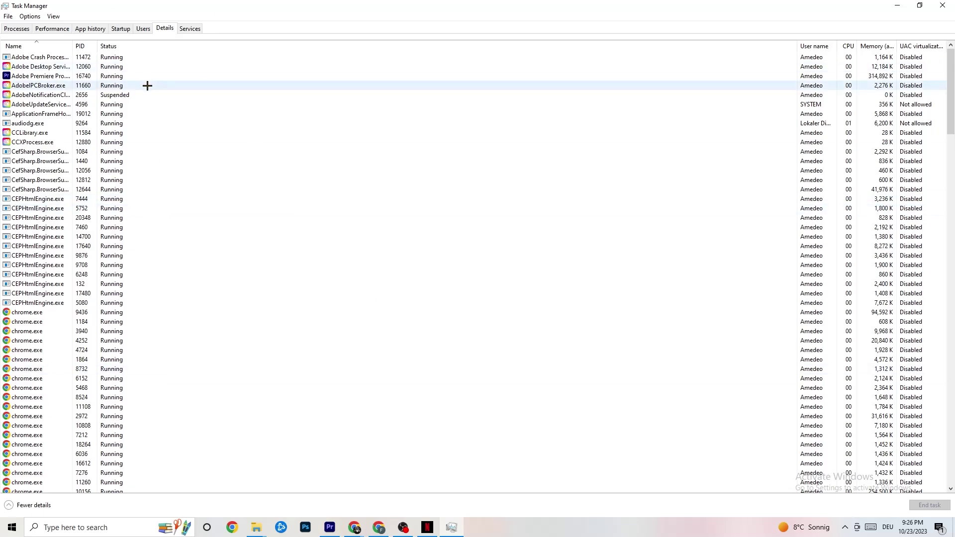
right_click(42, 80)
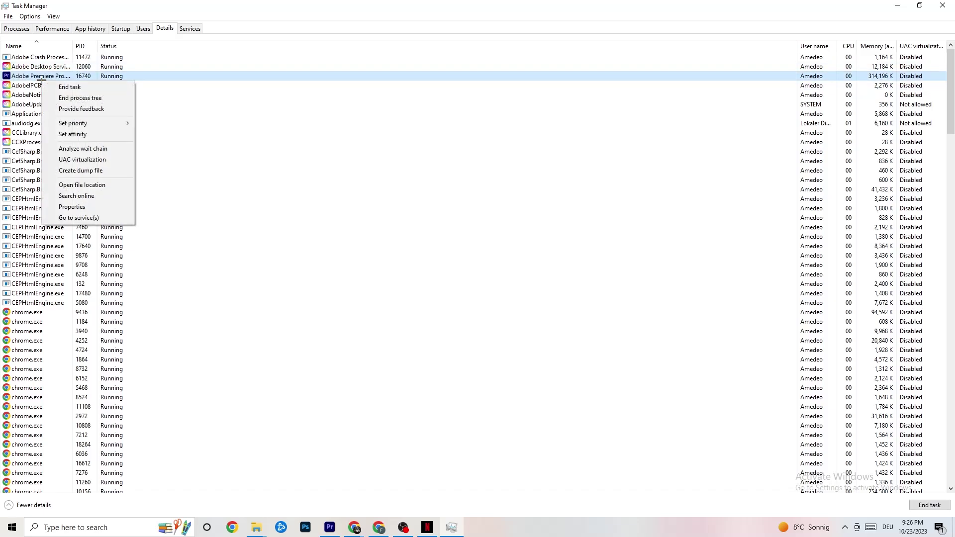
mouse_move(79, 123)
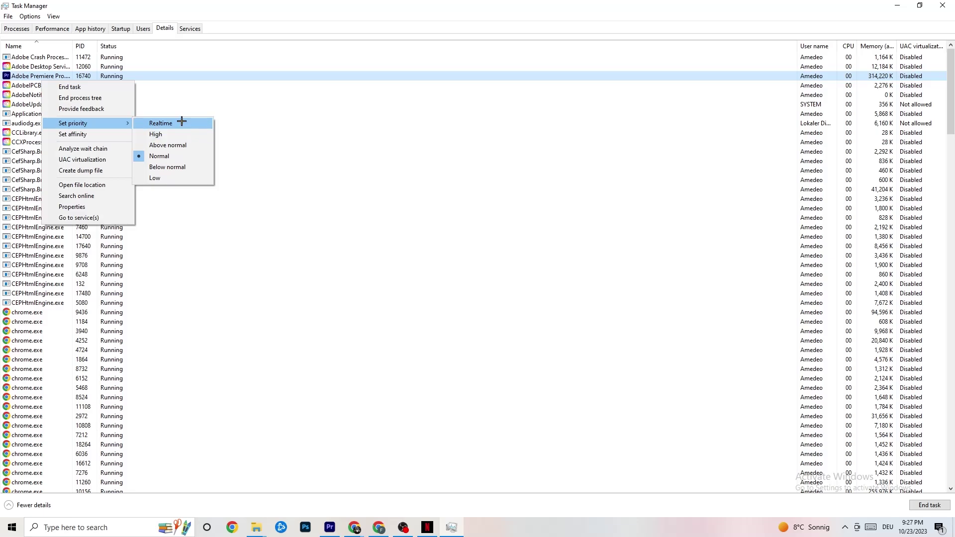
left_click(284, 93)
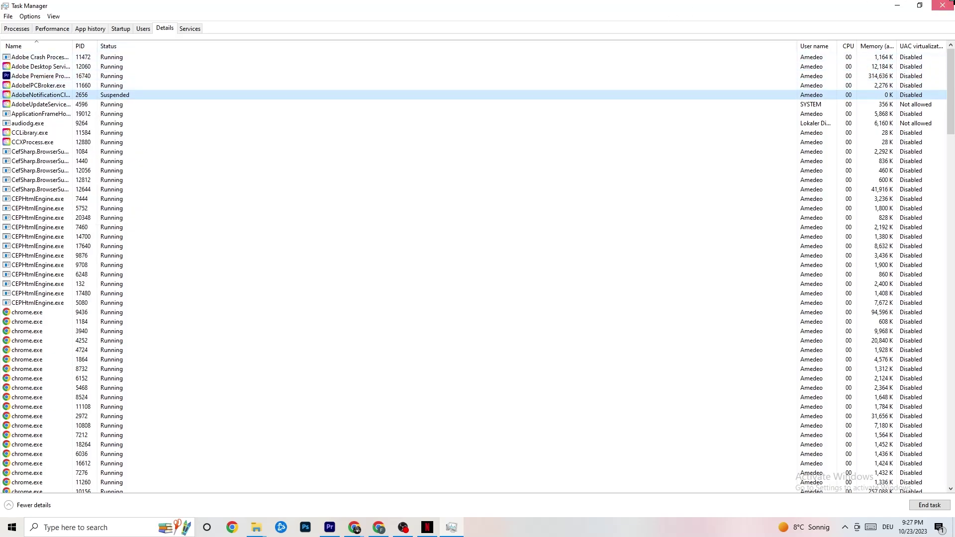
left_click(943, 5)
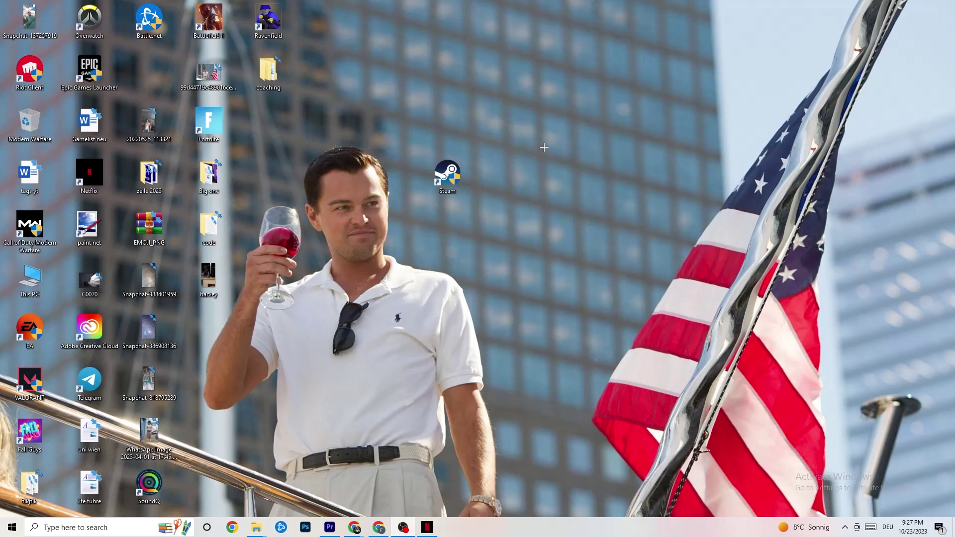
- Open NVIDIA Control Panel, review the image settings with preview and the resolution and refresh rate settings, and close it
right_click(534, 95)
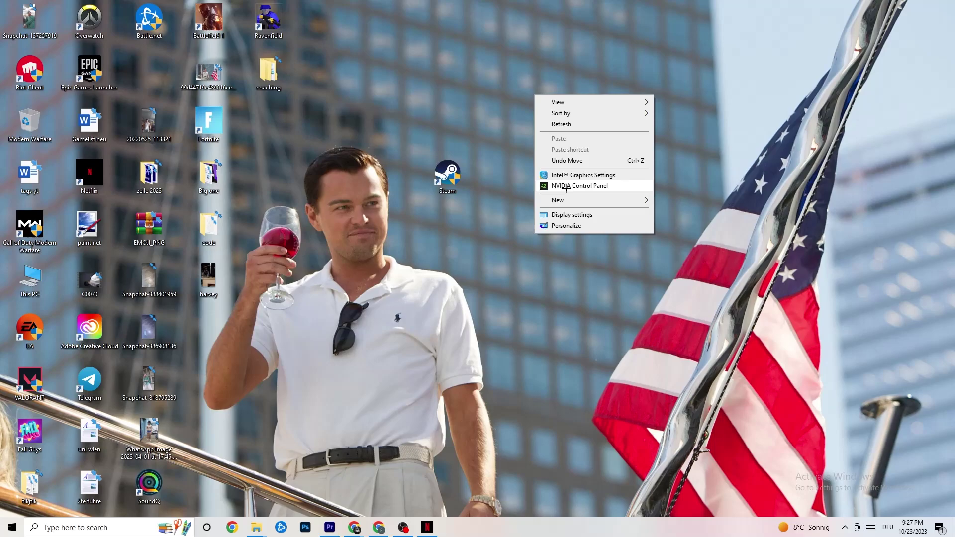
left_click(565, 186)
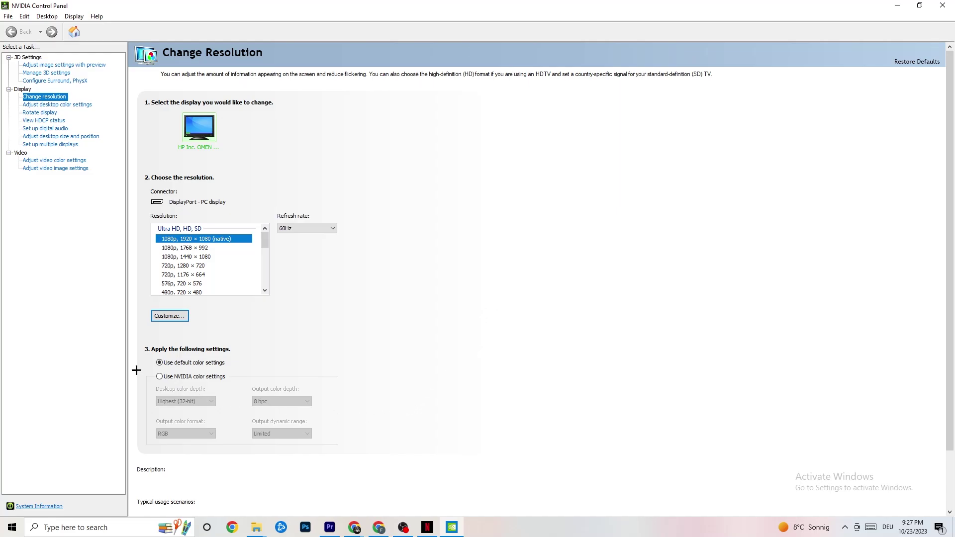
left_click(53, 66)
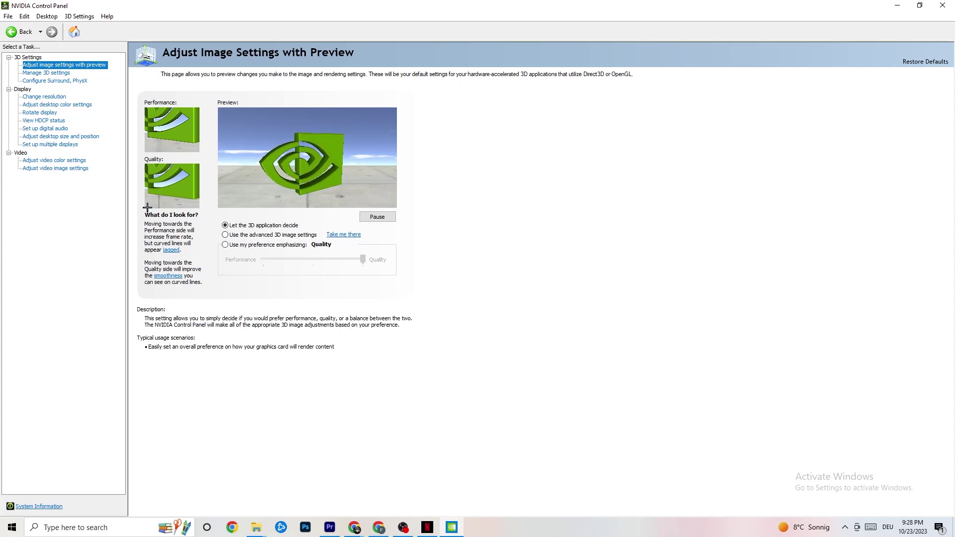
left_click(35, 98)
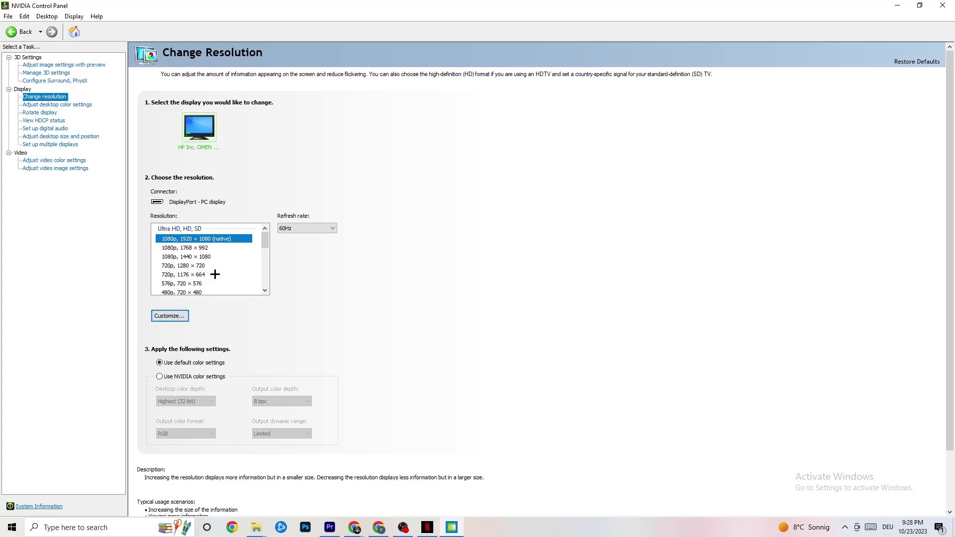
left_click(942, 5)
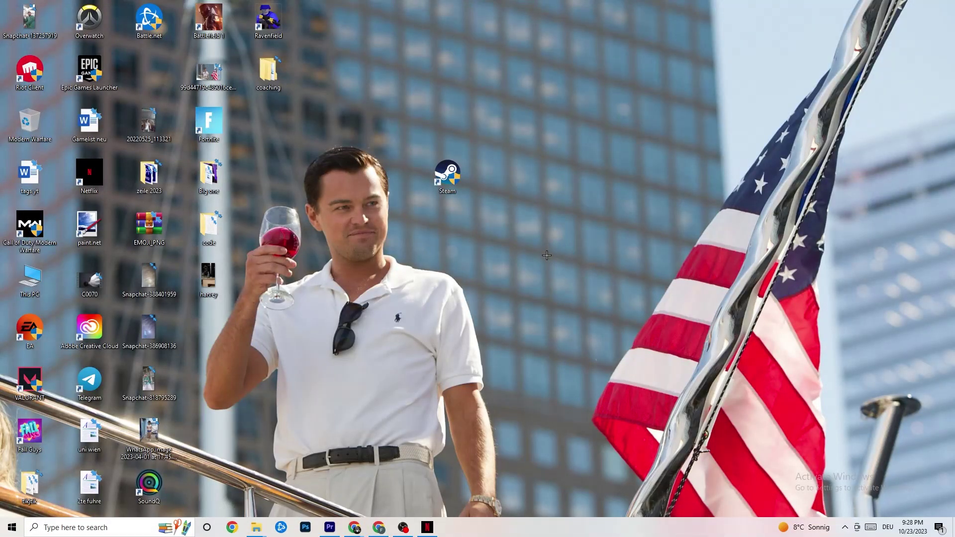